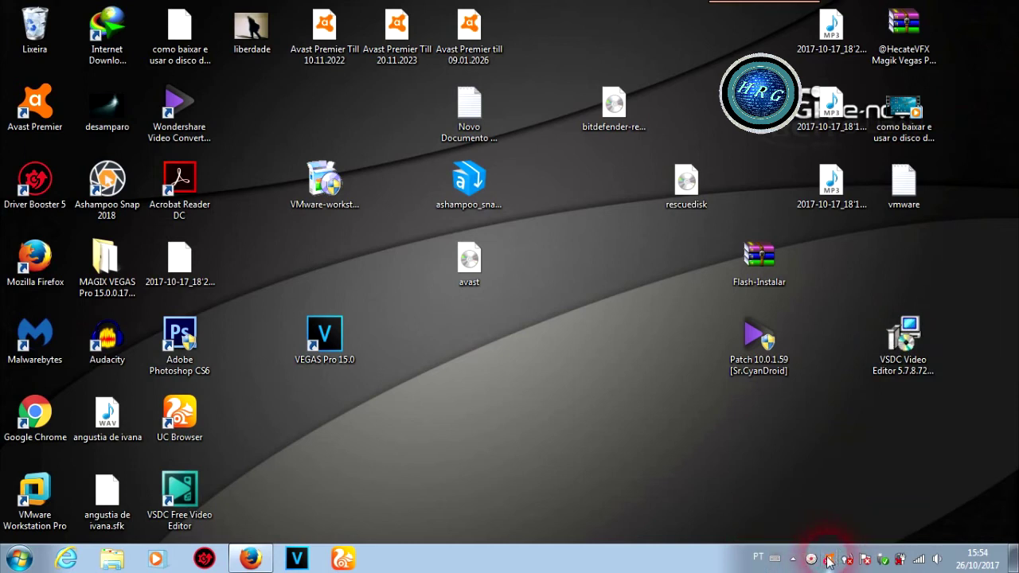
Open the Avast Premier interface and check its licence status and protection features.
right_click(829, 559)
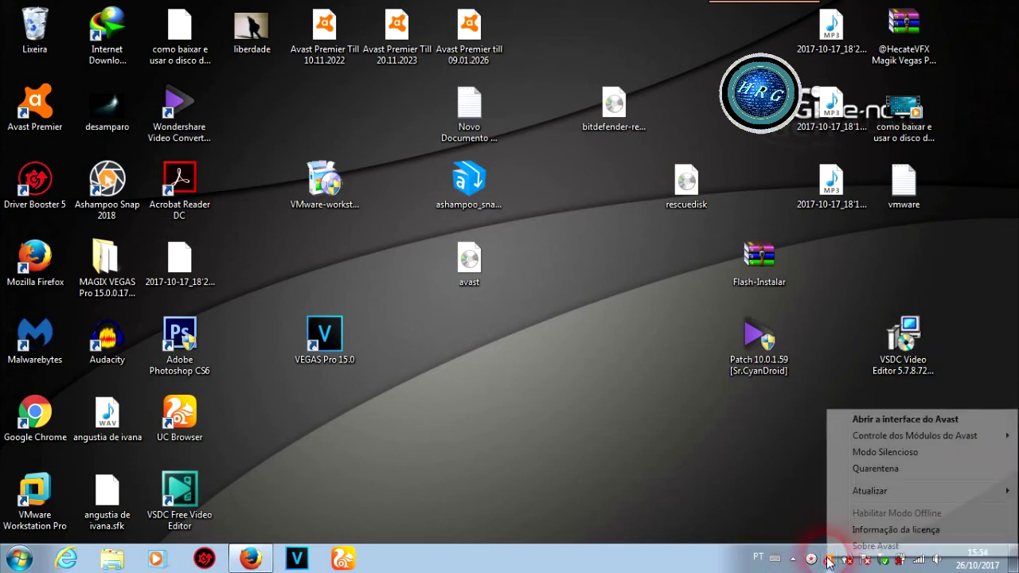
left_click(858, 419)
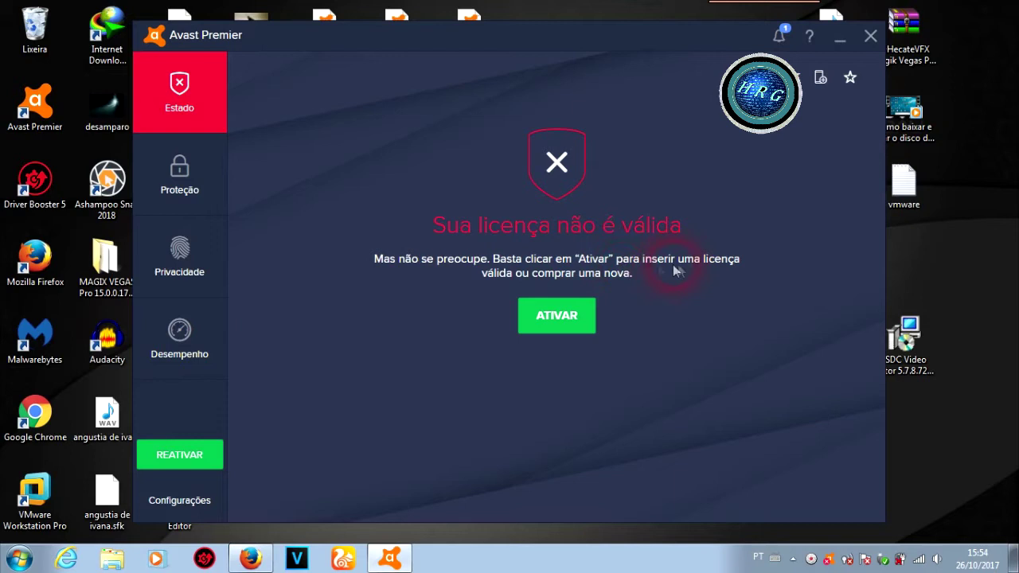
left_click(190, 182)
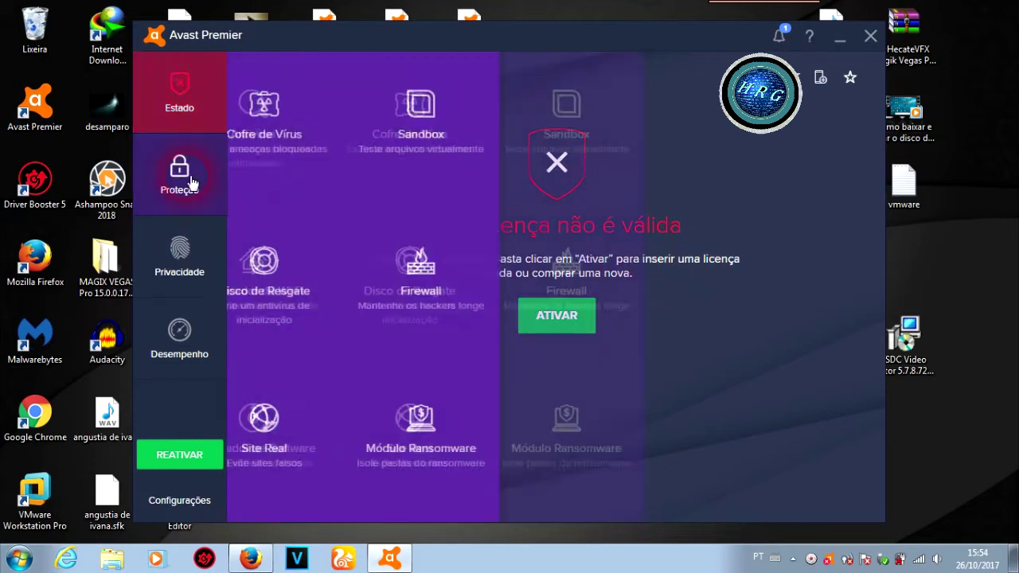
left_click(189, 119)
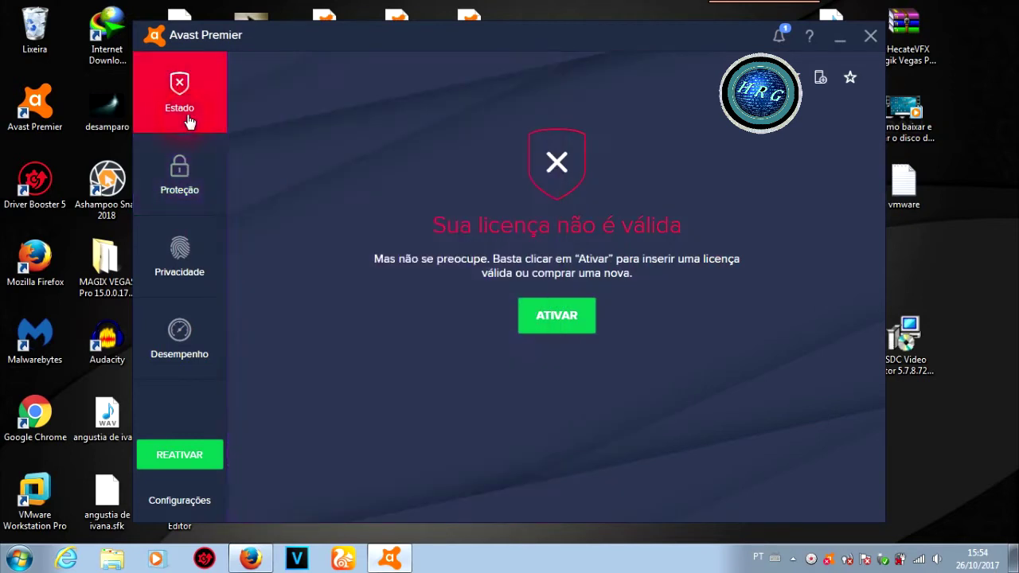
Examine the virus definition, program and detailed update options in the Avast Premier settings.
left_click(186, 500)
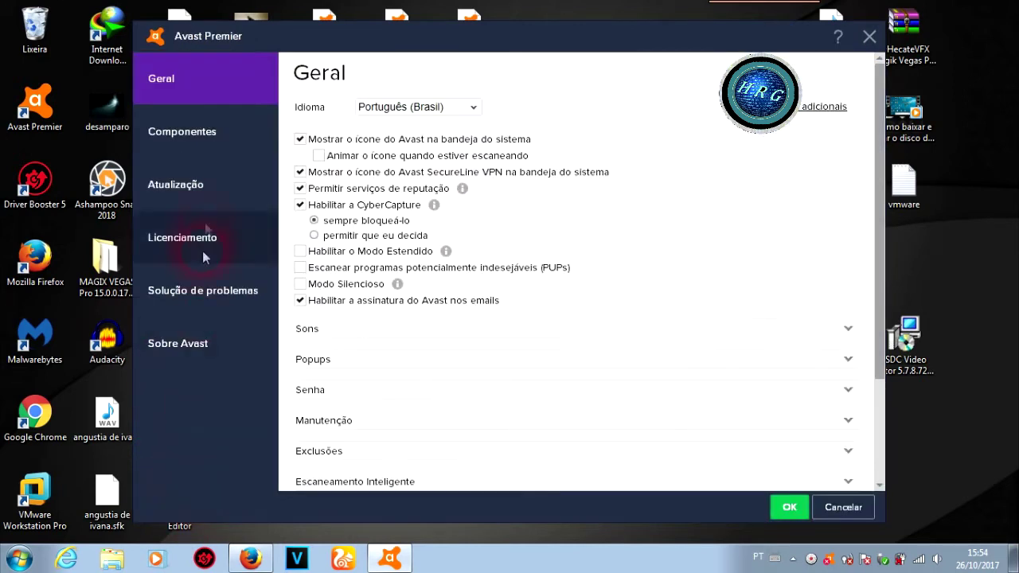
left_click(184, 189)
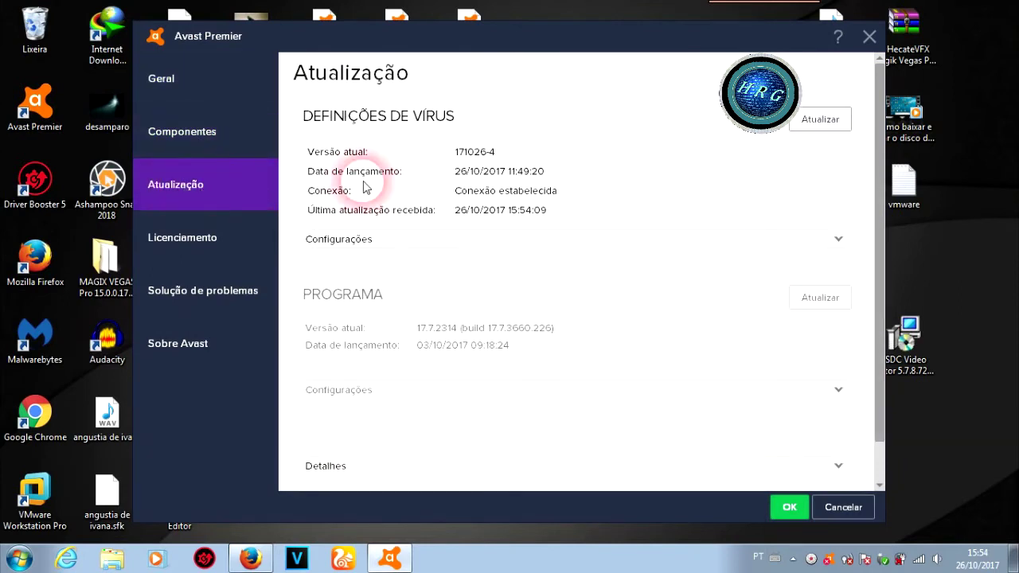
scroll(558, 332, "down", 1)
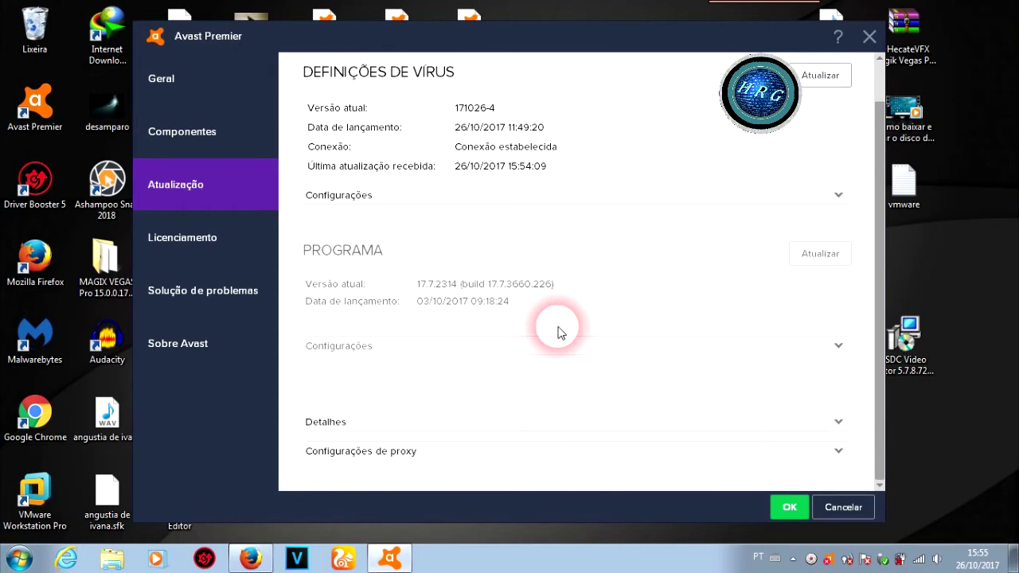
scroll(558, 332, "up", 1)
scroll(558, 332, "down", 1)
left_click(831, 426)
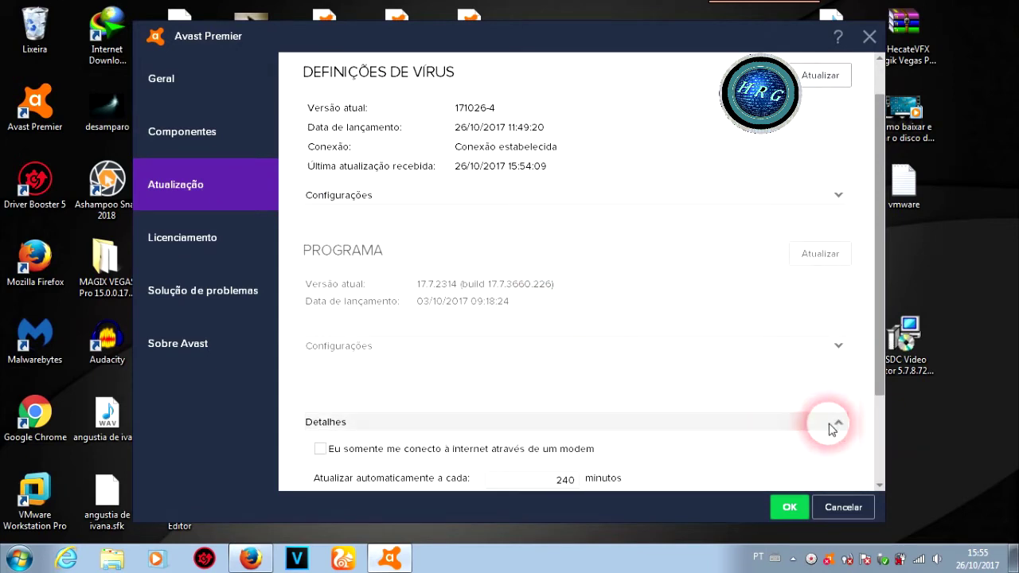
left_click(752, 415)
Review the licences registered in Avast Premier, then cancel the settings and close the Avast interface.
left_click(192, 250)
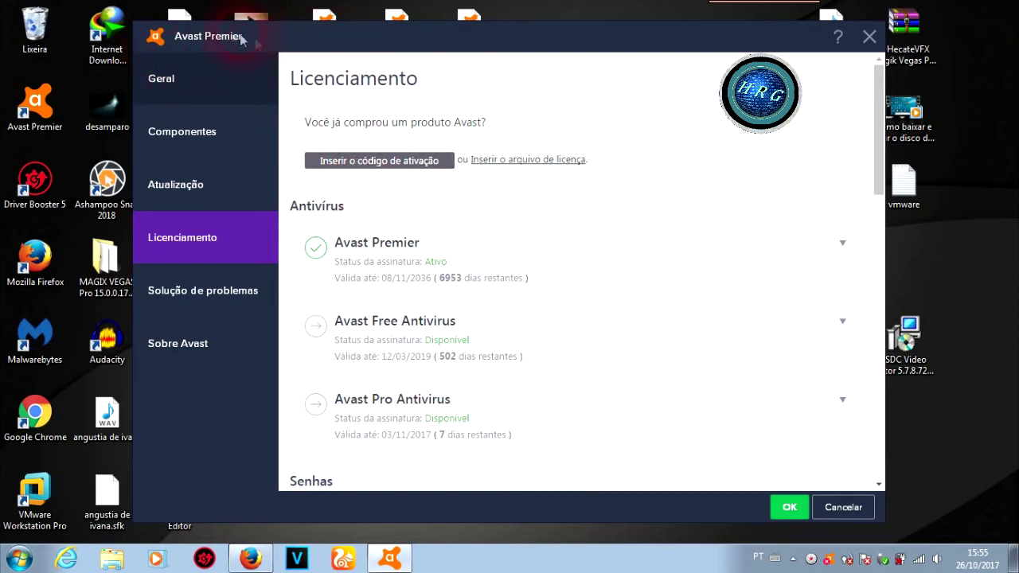
left_click(841, 510)
left_click(182, 171)
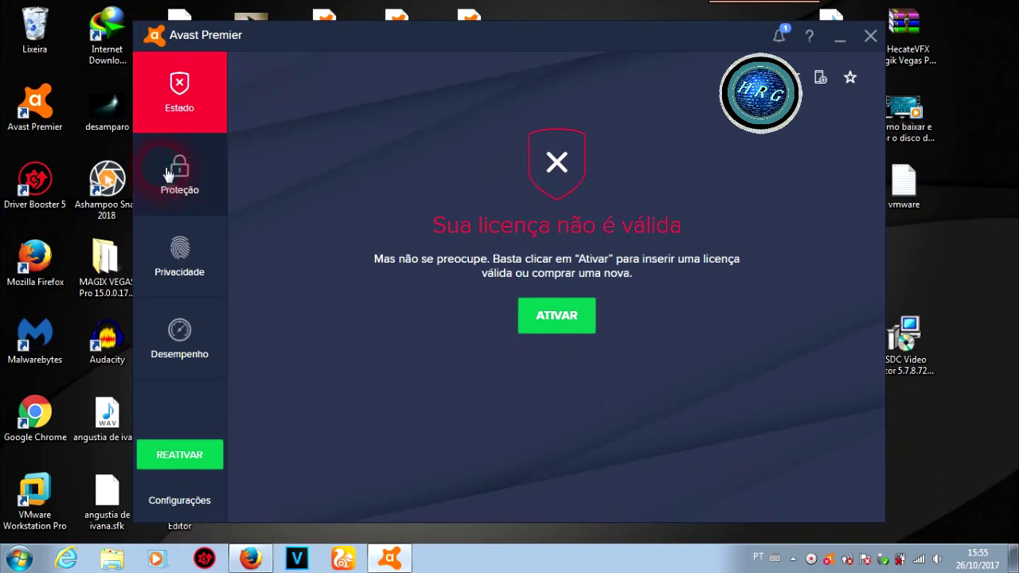
left_click(164, 118)
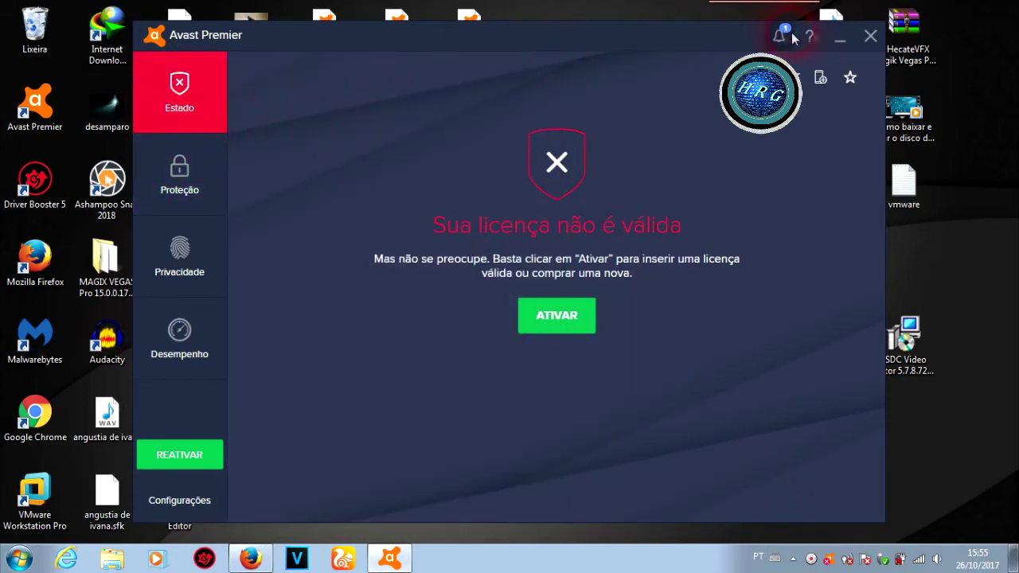
left_click(875, 44)
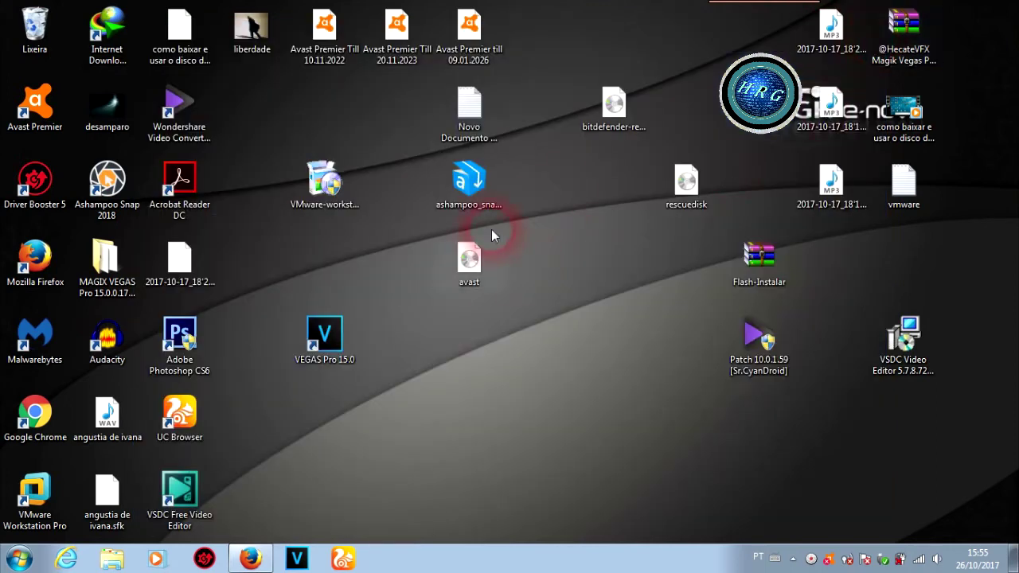
left_click_drag(550, 186, 759, 457)
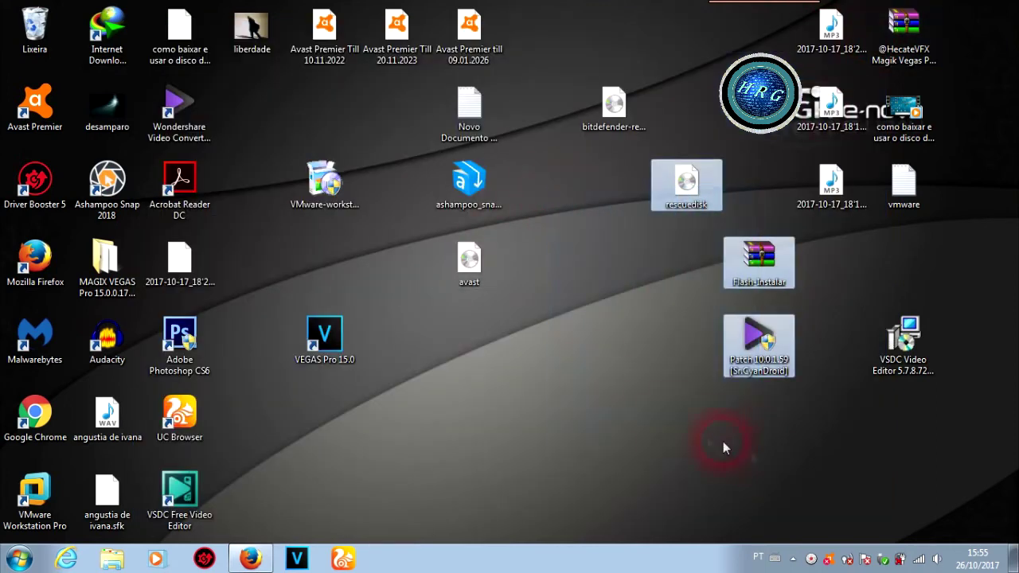
left_click(586, 351)
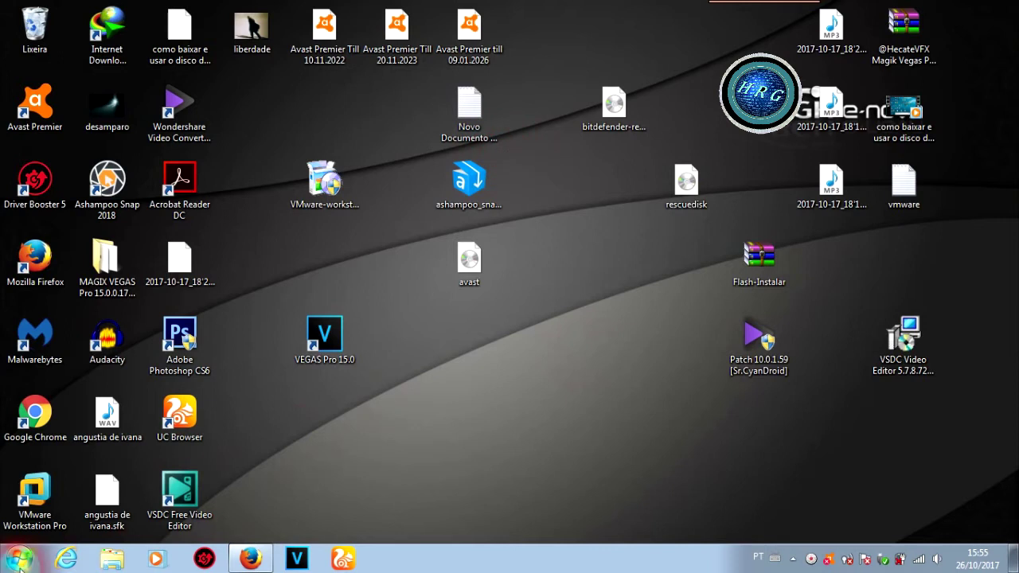
Open the Control Panel in a maximized window and show the list of installed programs for uninstalling.
left_click(18, 560)
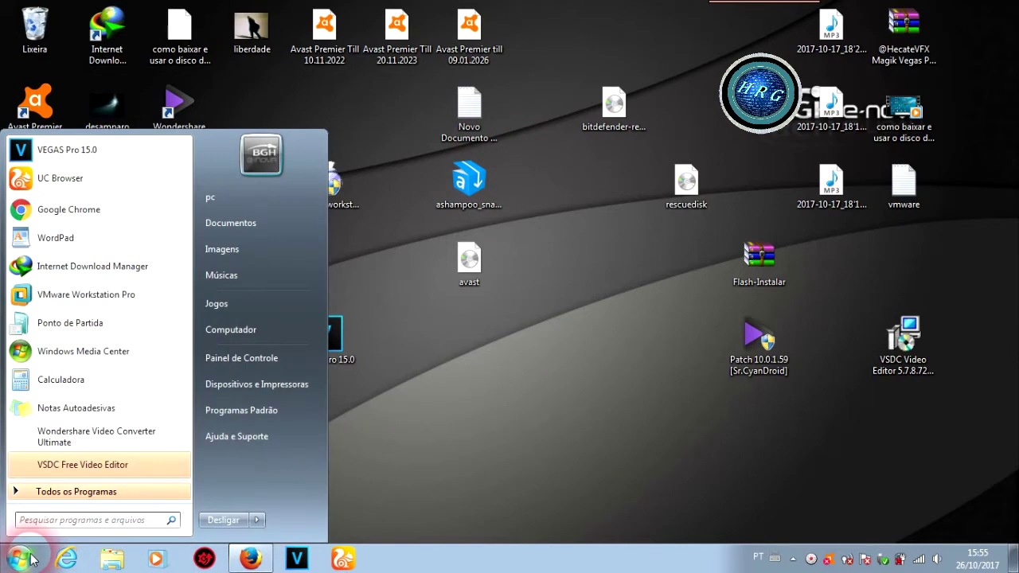
left_click(246, 360)
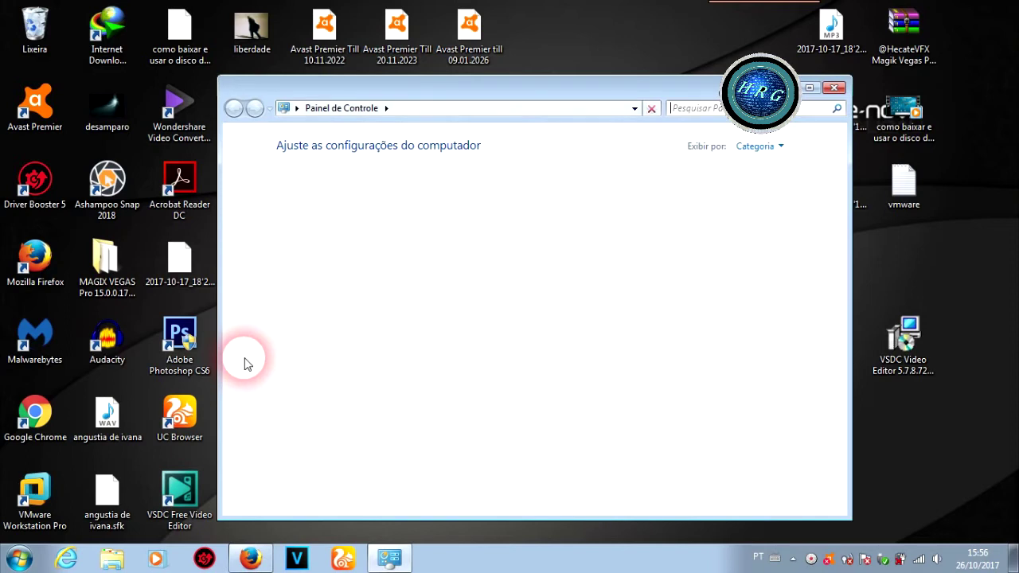
left_click(809, 88)
left_click(345, 333)
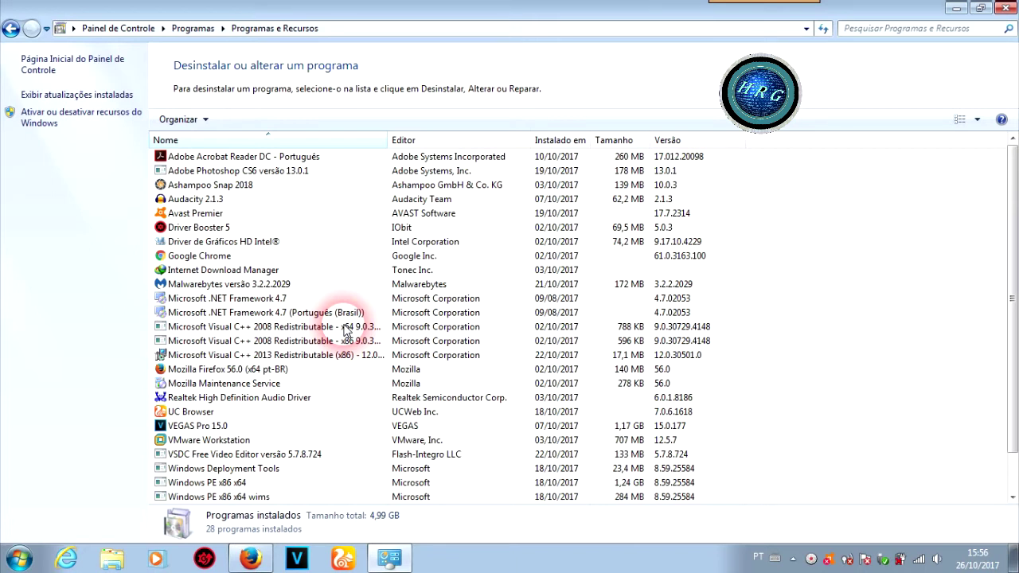
Change the Avast Premier installation back to Avast Free Antivirus and close the installed programs window.
left_click(172, 215)
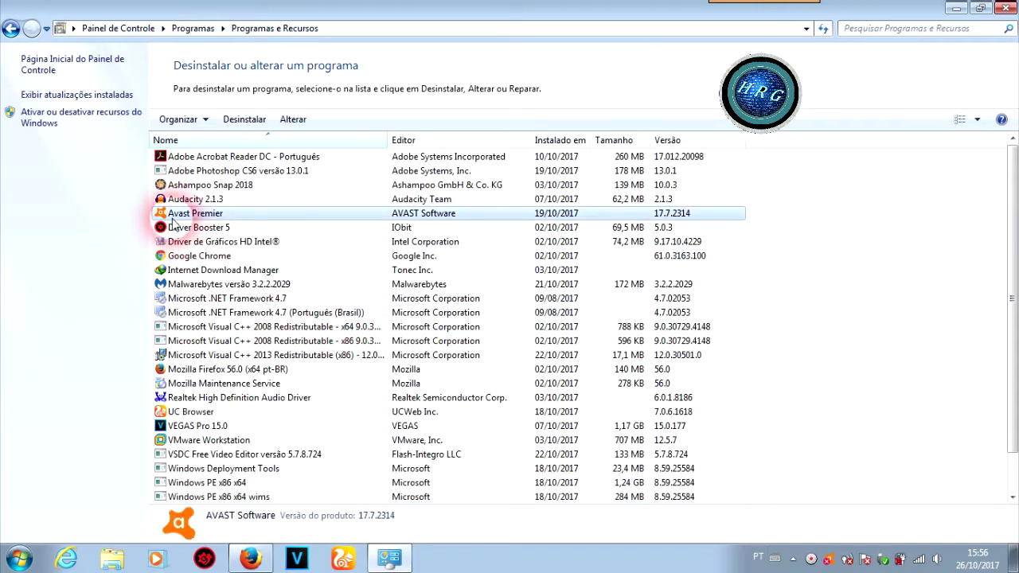
left_click(292, 120)
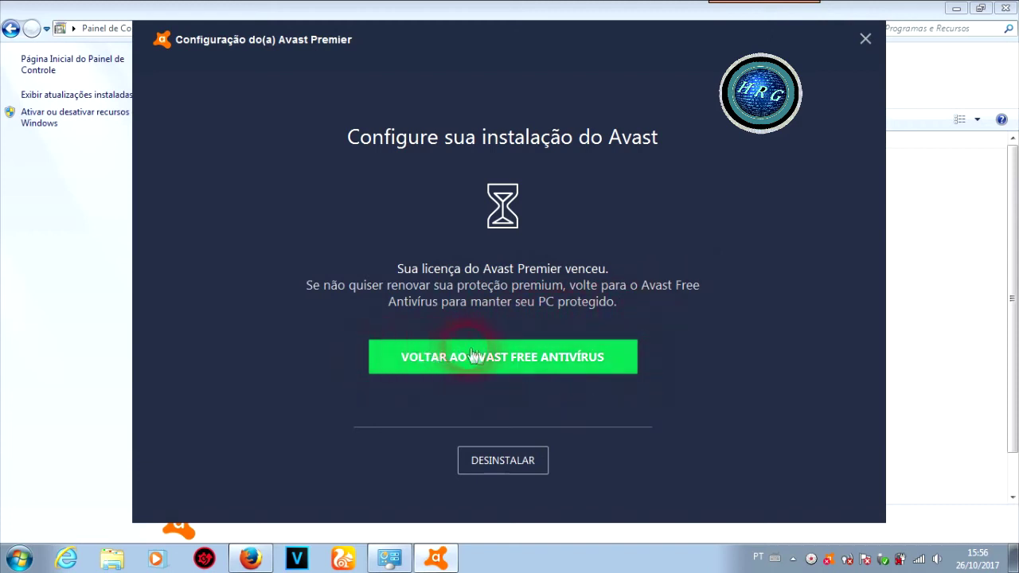
left_click(499, 359)
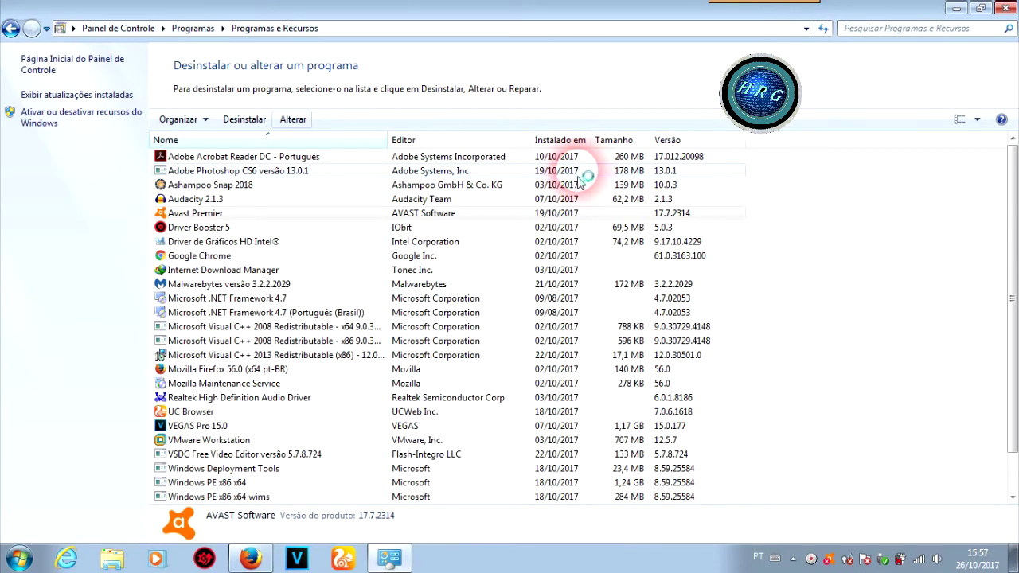
left_click(1005, 8)
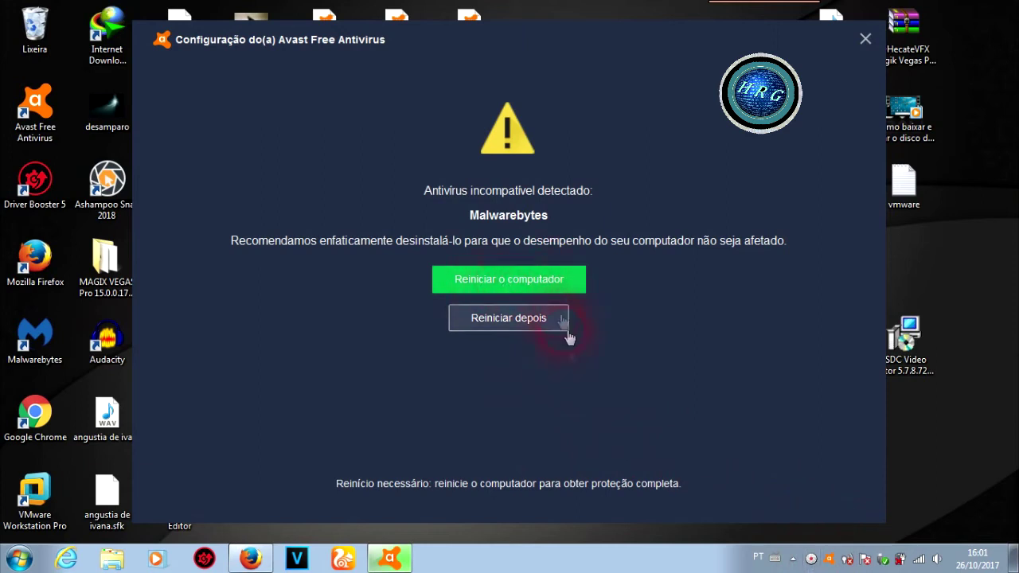
right_click(811, 560)
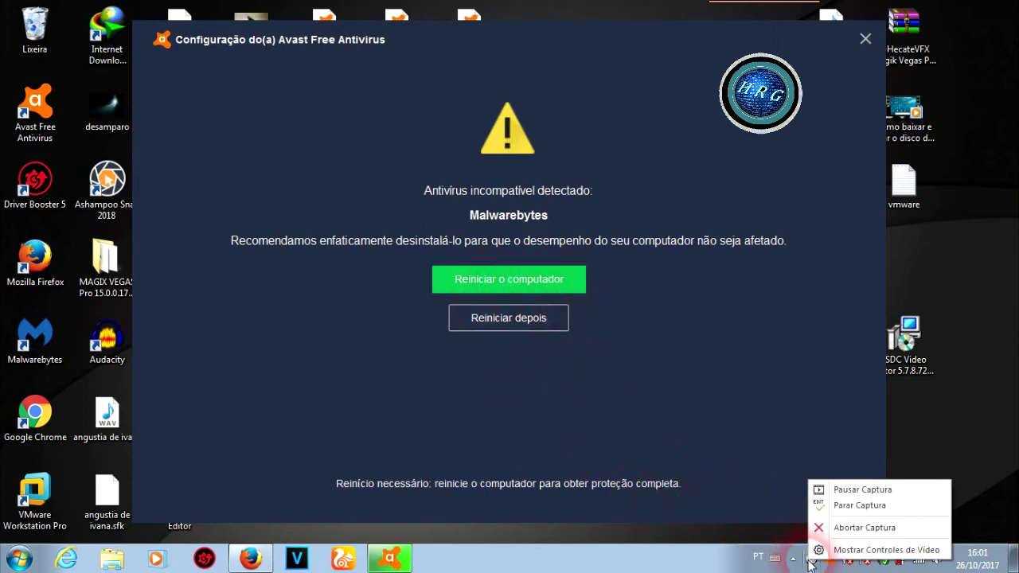
left_click(816, 510)
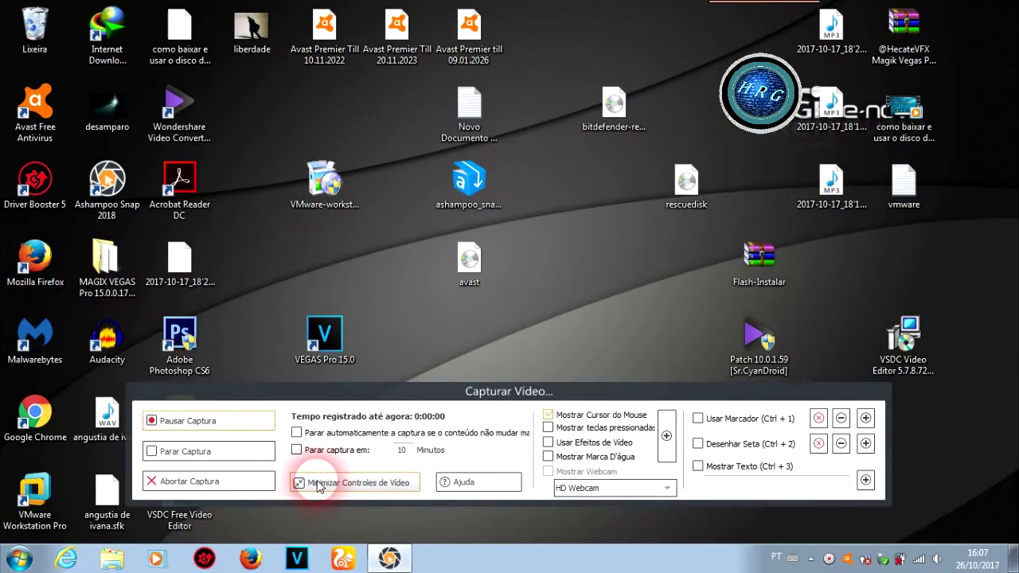
left_click(315, 482)
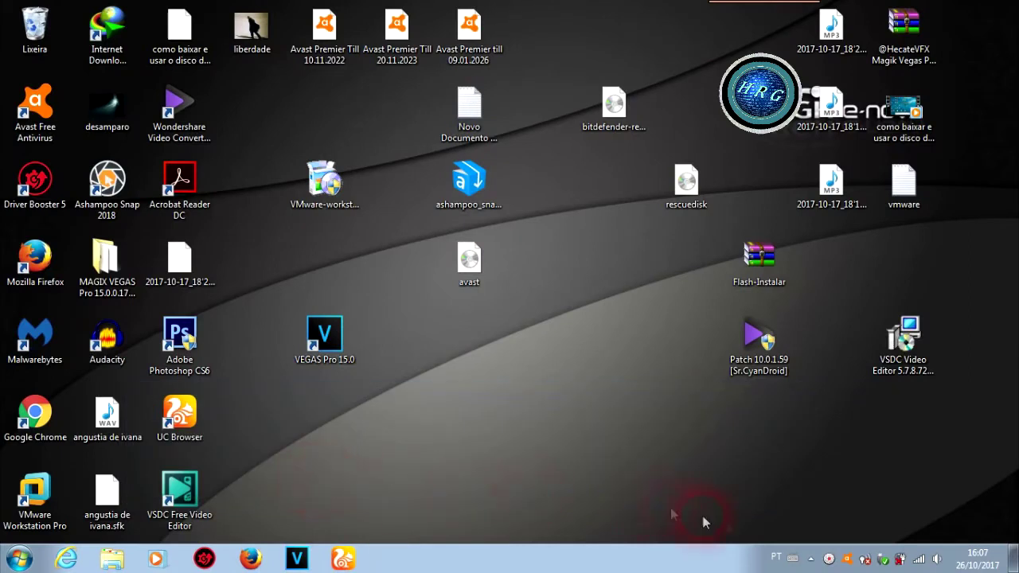
Open the Avast Free Antivirus interface and display its protection features.
left_click(846, 561)
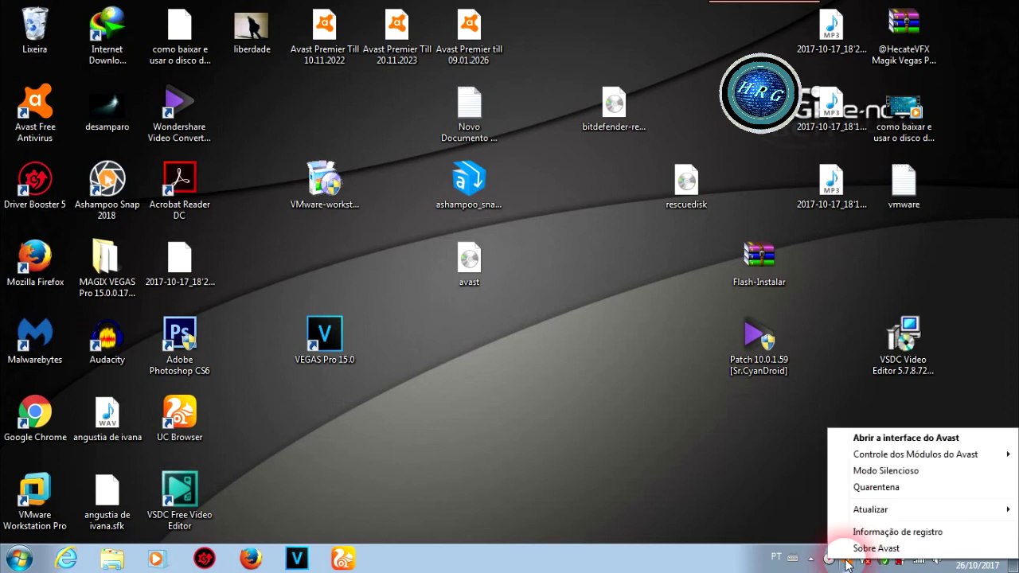
left_click(872, 436)
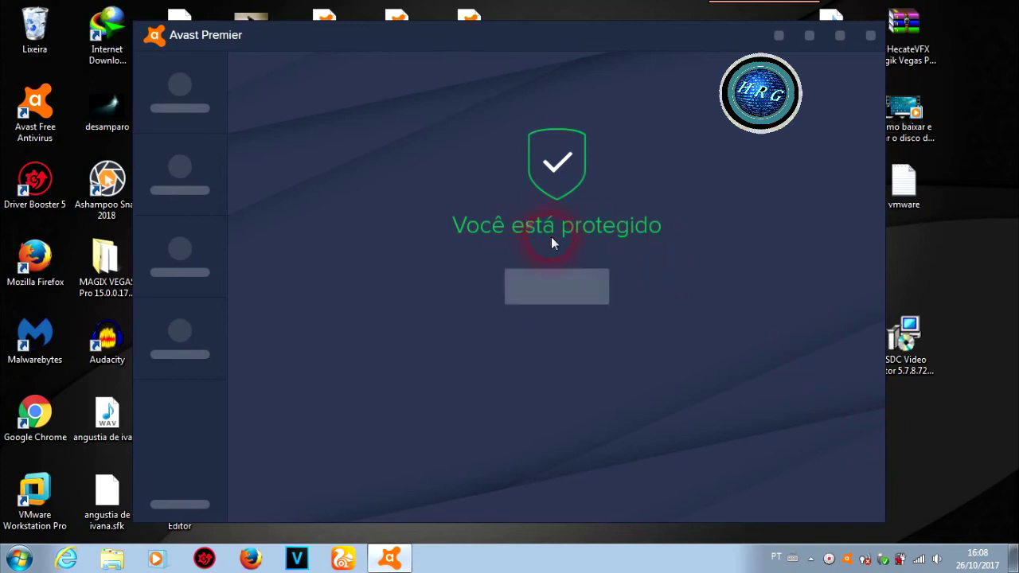
left_click_drag(333, 43, 339, 49)
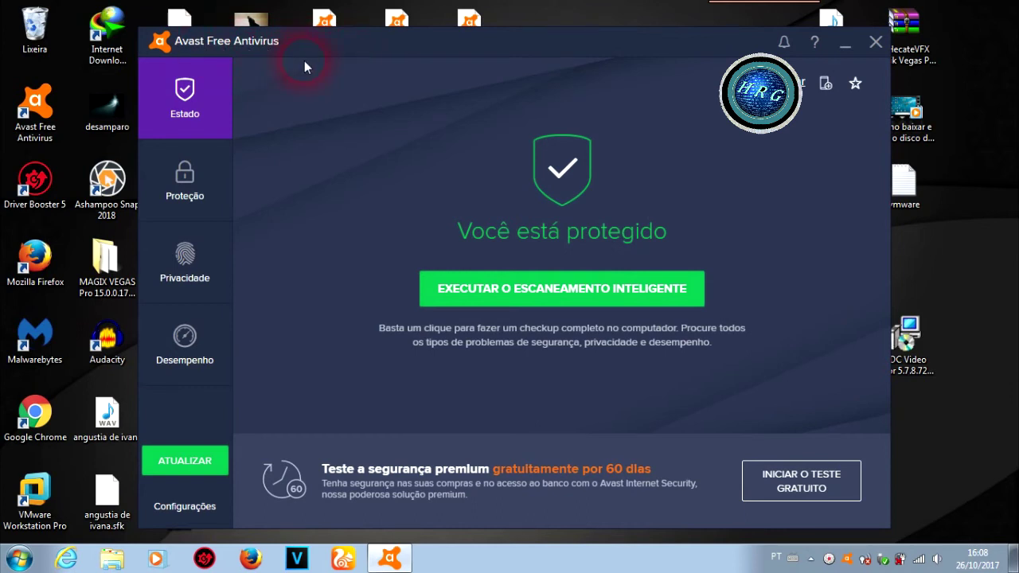
left_click(177, 196)
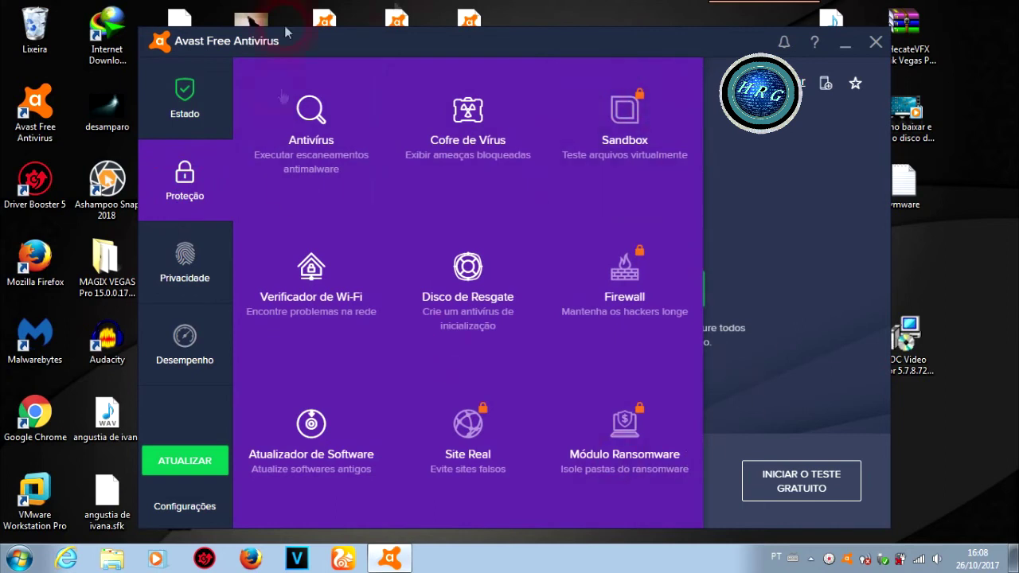
Open the licensing page of the Avast Free Antivirus settings and dismiss the Malwarebytes notification.
left_click(198, 510)
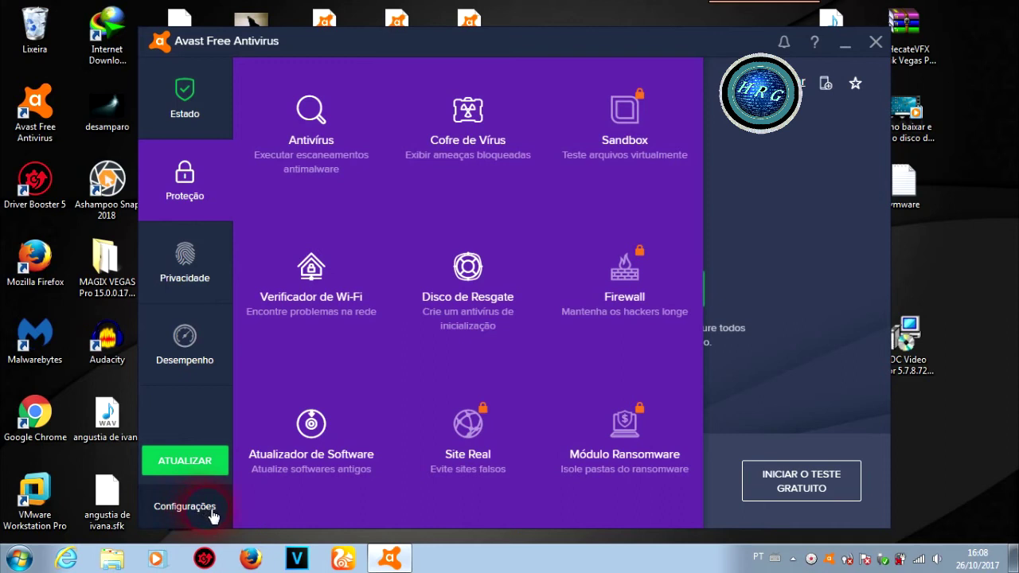
left_click(211, 517)
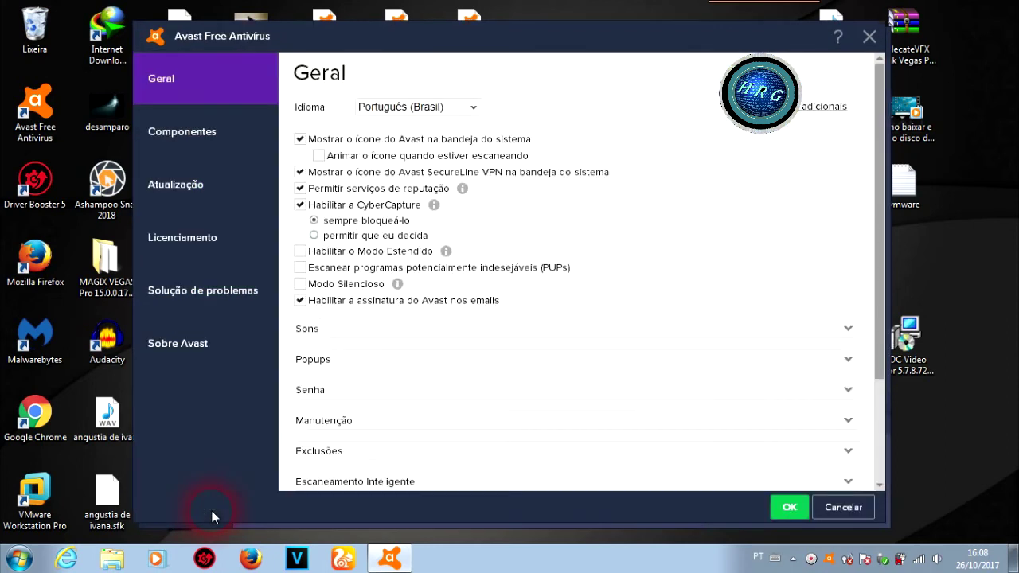
left_click(196, 249)
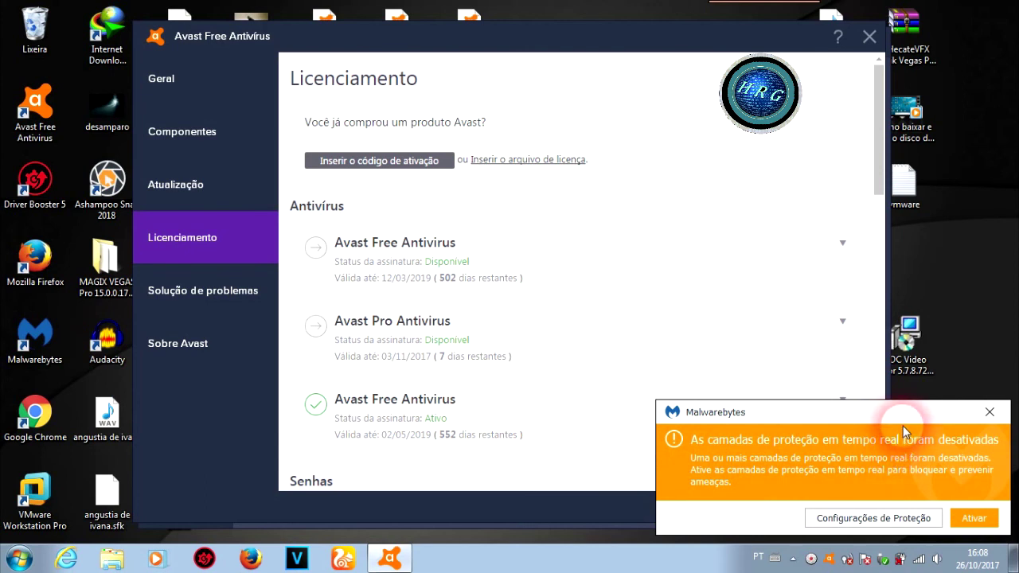
left_click(990, 412)
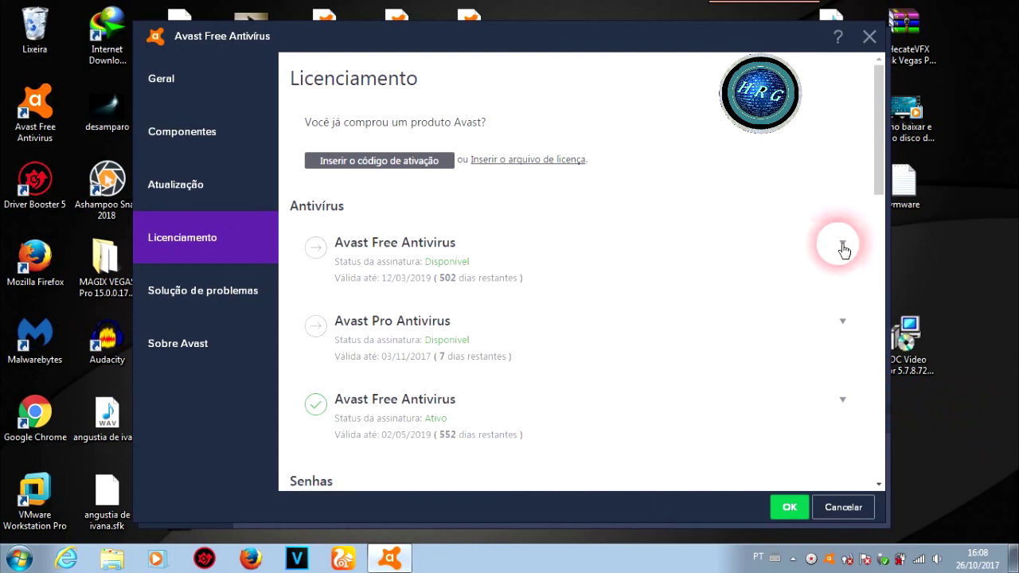
Inspect the licence details of the available Avast Free Antivirus and Avast Pro Antivirus subscriptions.
left_click(842, 244)
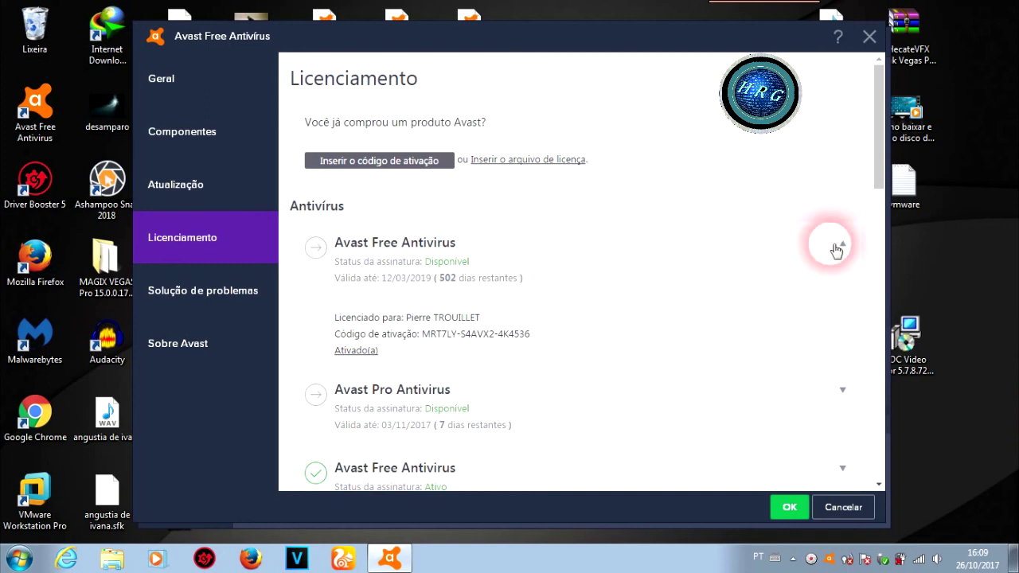
left_click(840, 244)
left_click(845, 321)
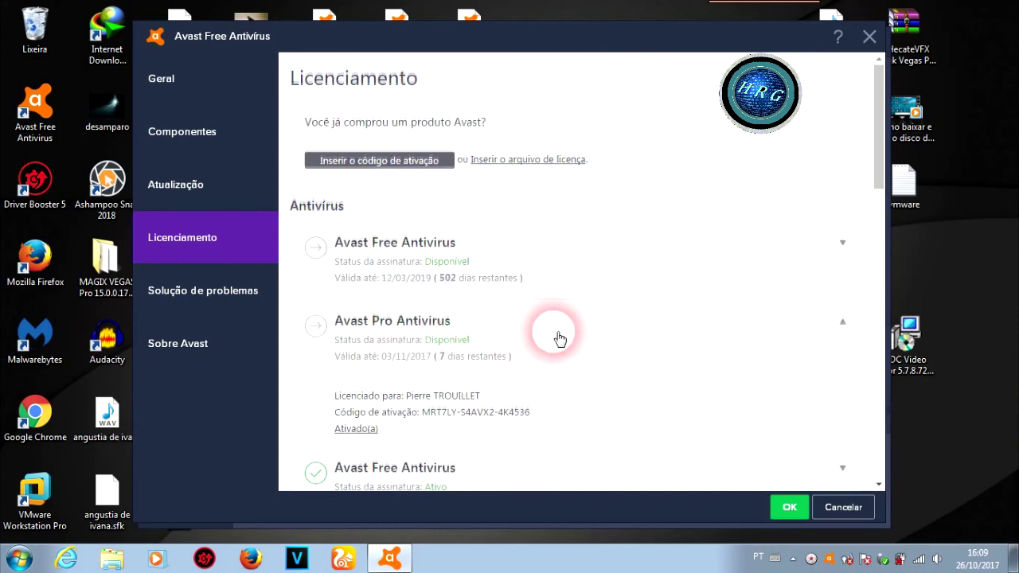
scroll(560, 338, "down", 3)
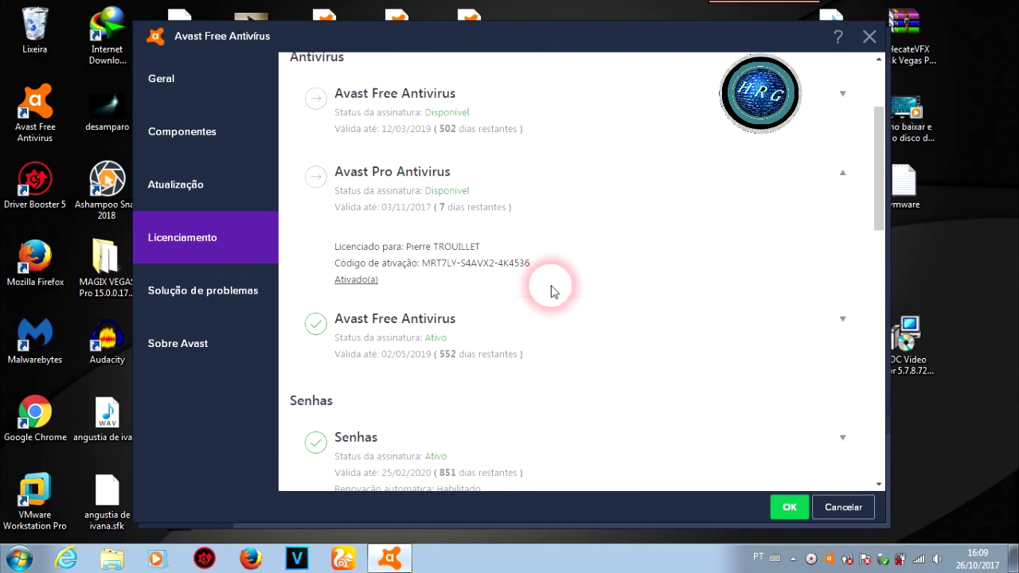
Review the remaining subscriptions on the licensing page, including SecureLine VPN and Cleanup, and close the Avast settings.
scroll(554, 292, "down", 3)
scroll(554, 293, "down", 6)
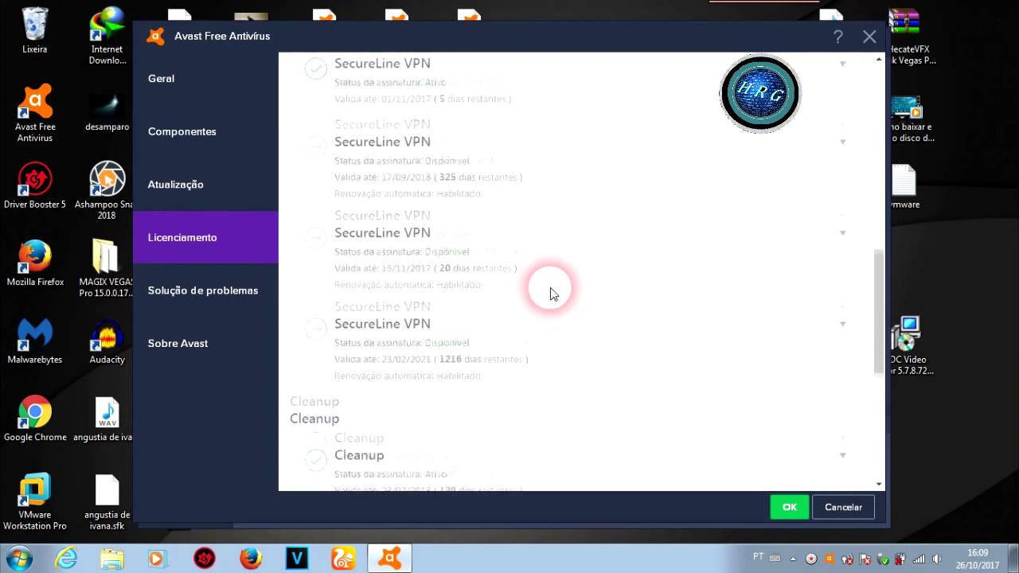
scroll(557, 287, "up", 5)
left_click(869, 36)
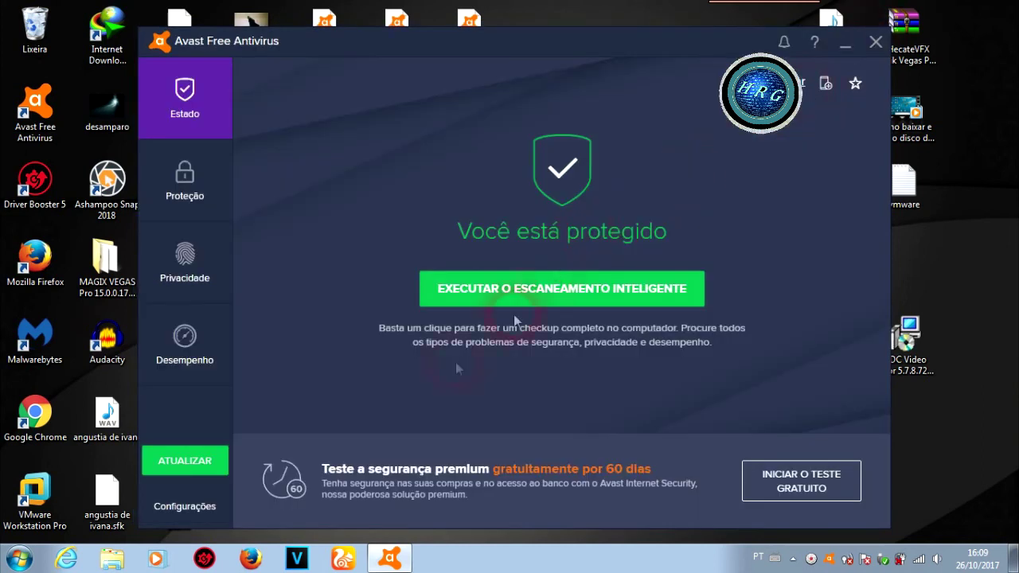
Display the protection features of Avast Free Antivirus once more and close its main window.
left_click(190, 185)
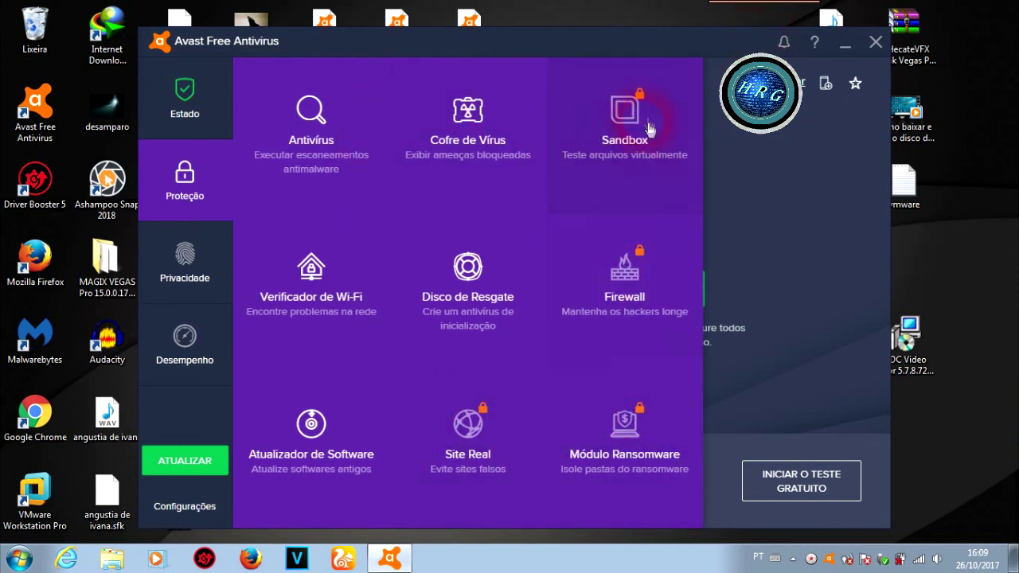
left_click(876, 41)
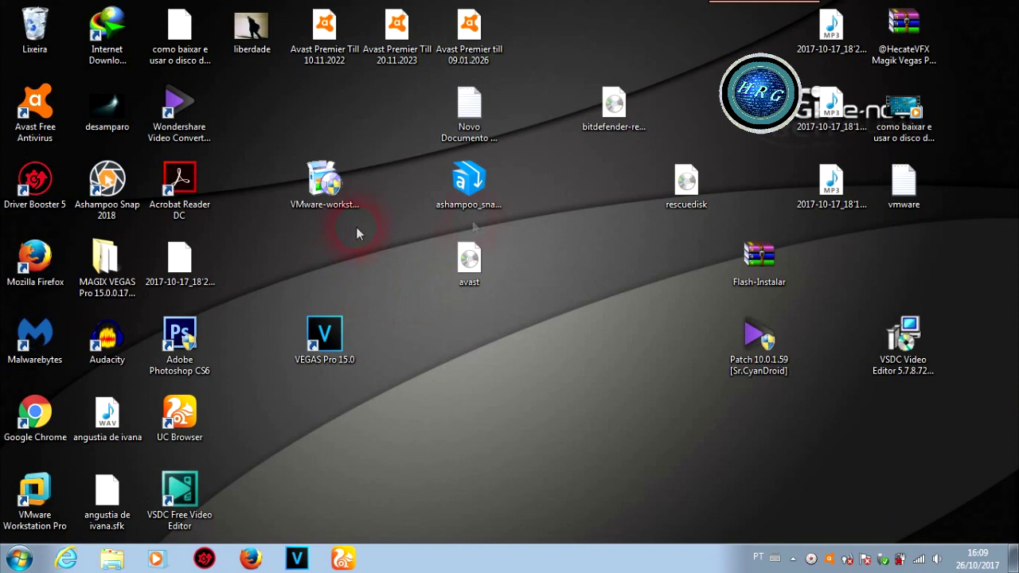
left_click_drag(541, 270, 557, 390)
left_click_drag(356, 228, 754, 534)
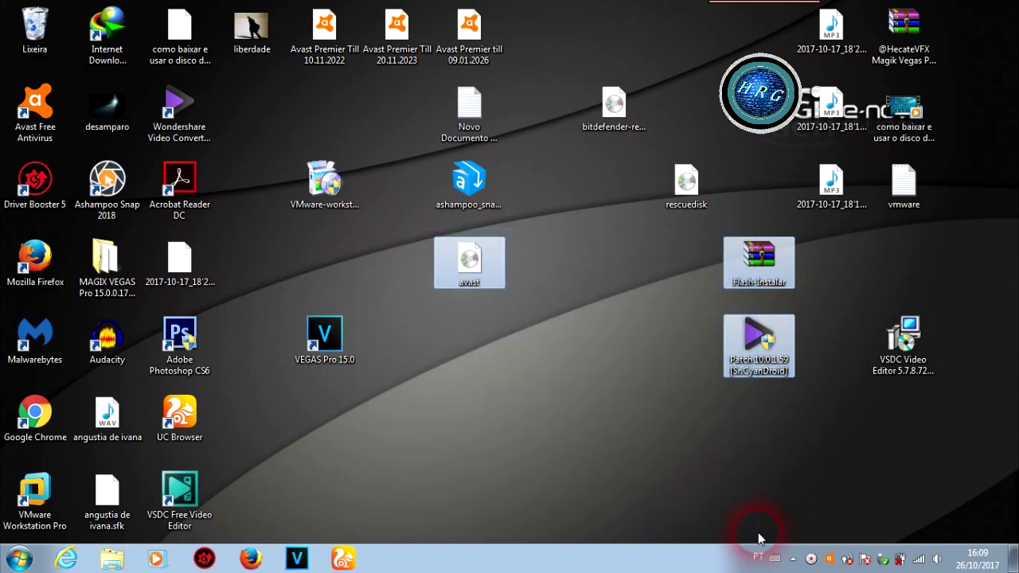
left_click(723, 488)
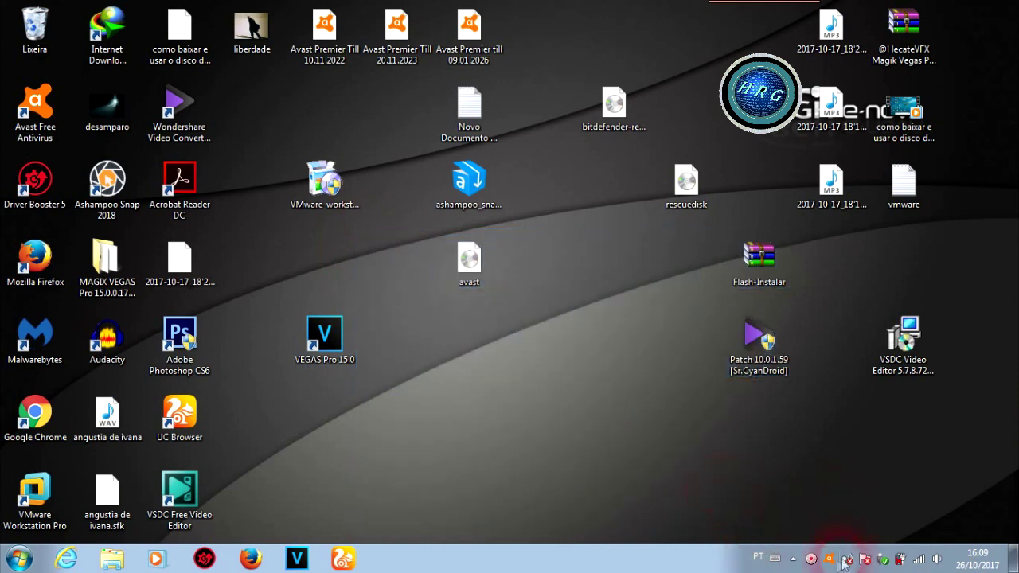
left_click(811, 560)
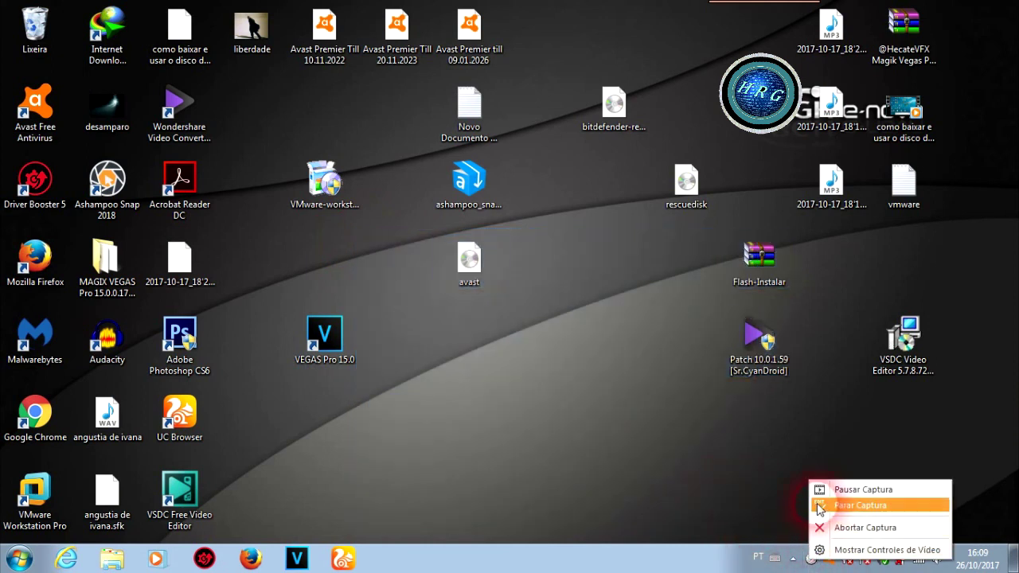